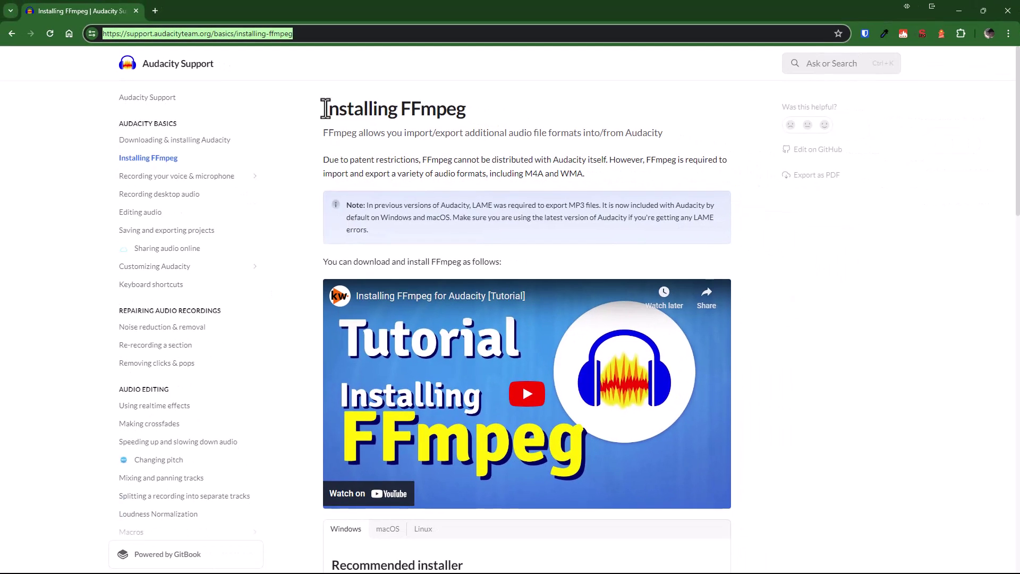
- Open the FFmpeg download page linked in the Windows recommended installer instructions and switch to it
{"action": "left_click_drag", "start_coordinate": [467, 110], "coordinate": [409, 110]}
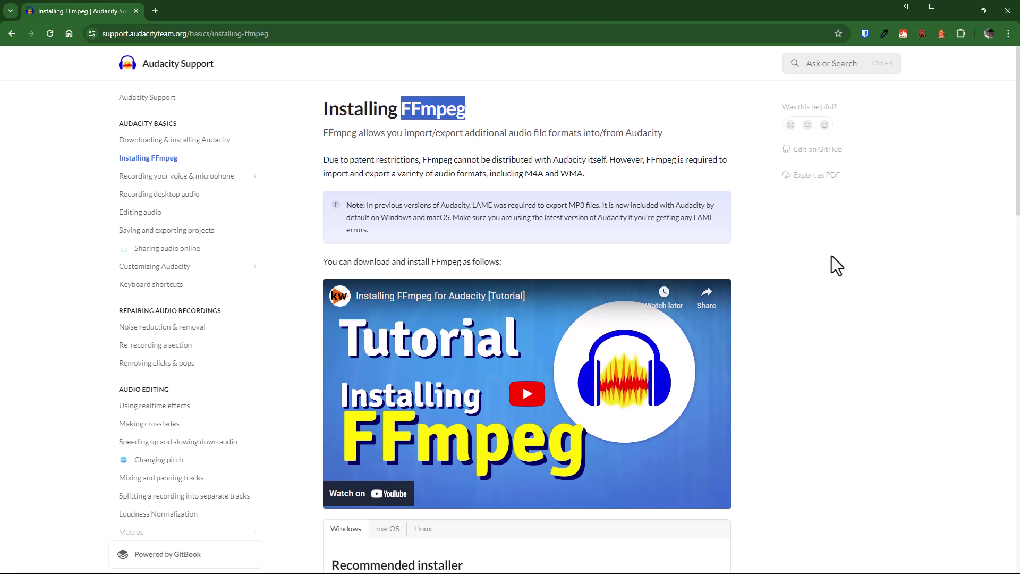
{"action": "left_click", "coordinate": [365, 40]}
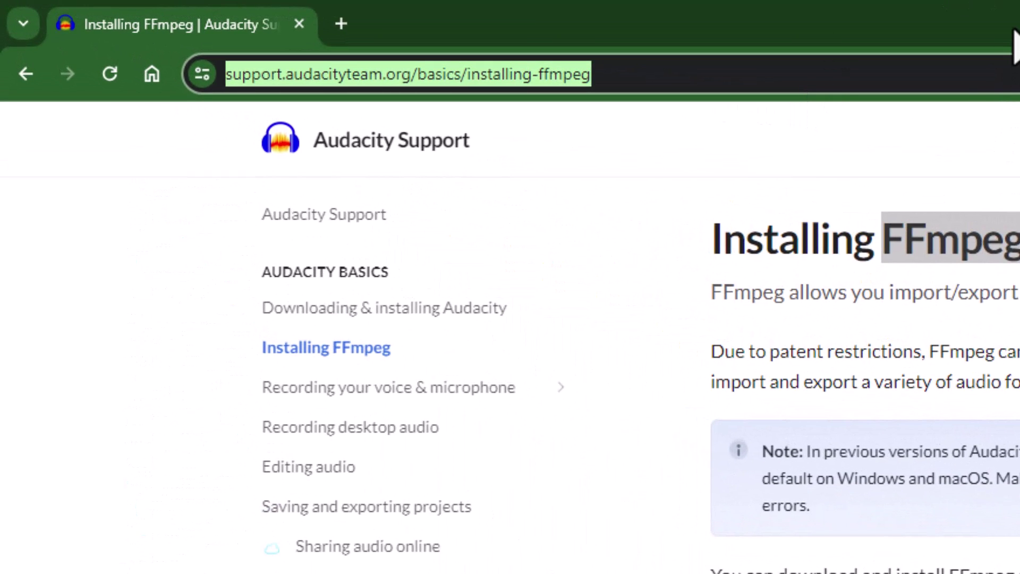
{"action": "left_click", "coordinate": [1018, 154]}
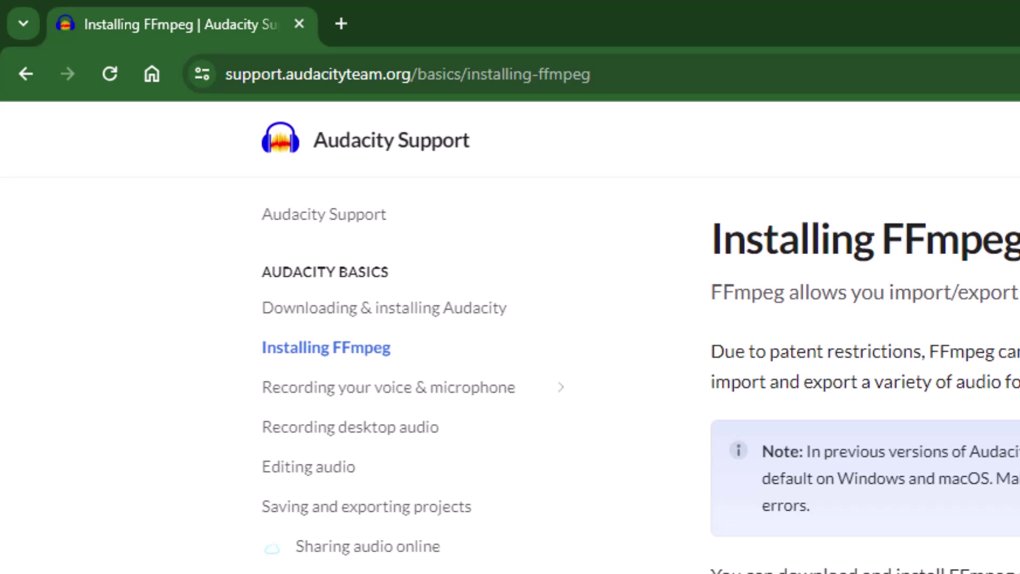
{"action": "scroll", "coordinate": [871, 394], "scroll_direction": "down", "scroll_amount": 2}
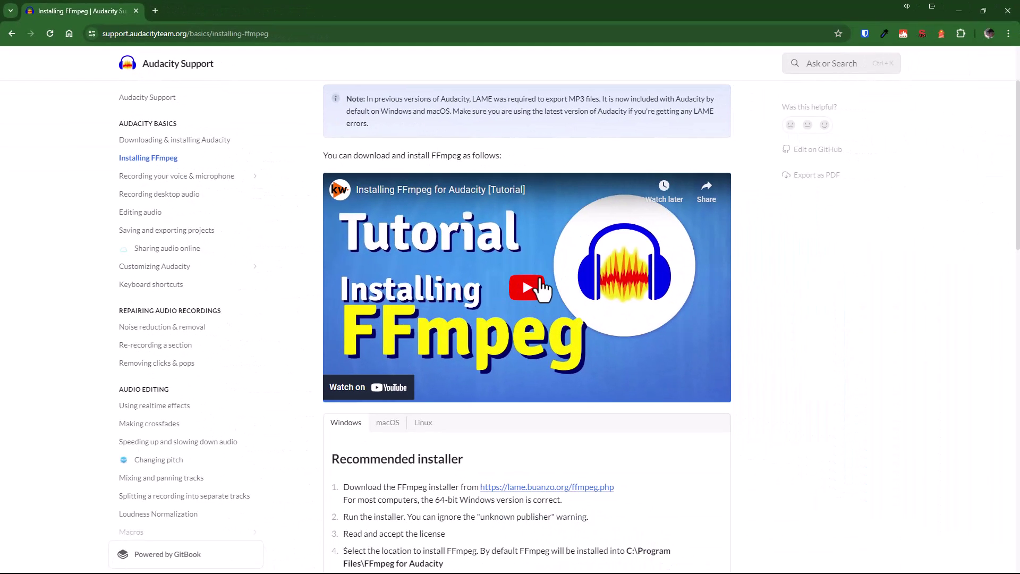
{"action": "scroll", "coordinate": [530, 291], "scroll_direction": "down", "scroll_amount": 3}
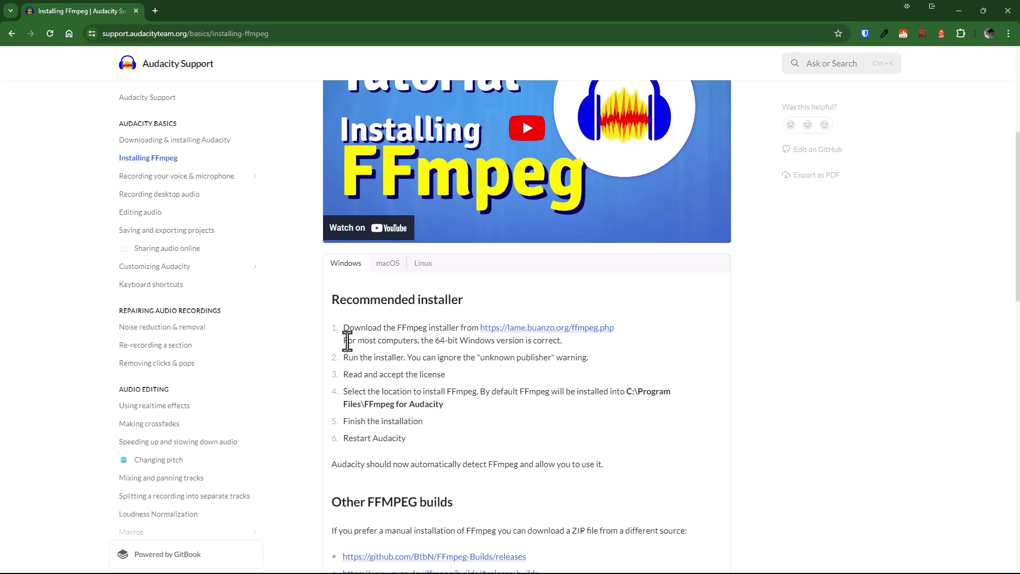
{"action": "left_click_drag", "start_coordinate": [343, 341], "coordinate": [554, 345]}
{"action": "left_click", "coordinate": [570, 348]}
{"action": "middle_click", "coordinate": [591, 329]}
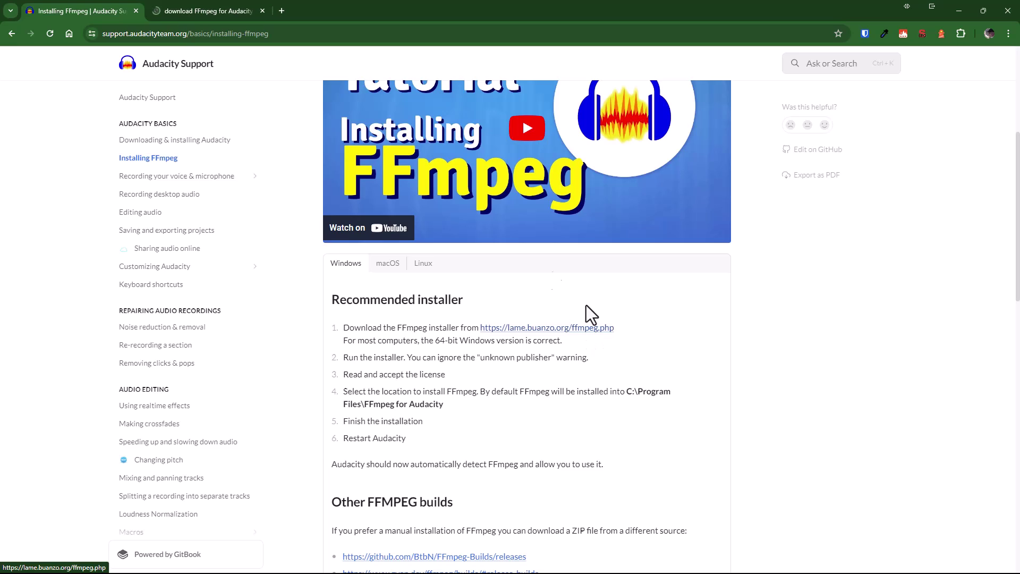
{"action": "left_click", "coordinate": [215, 11]}
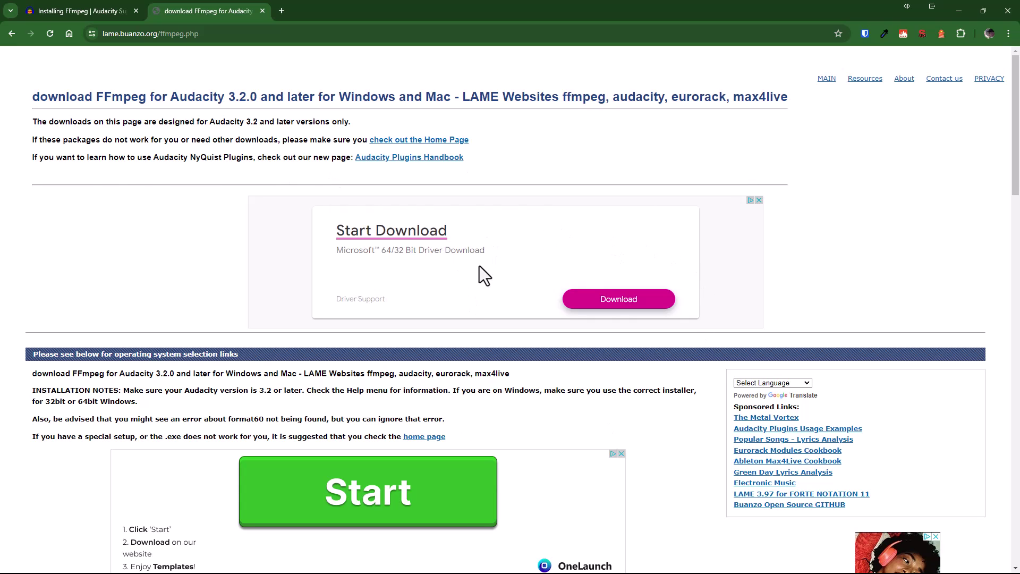
- Download the 64-bit Windows installer, FFmpeg_5.0.0_for_Audacity_on_Windows_x86_64.exe, for Audacity 3.2 and later
{"action": "scroll", "coordinate": [119, 174], "scroll_direction": "down", "scroll_amount": 3}
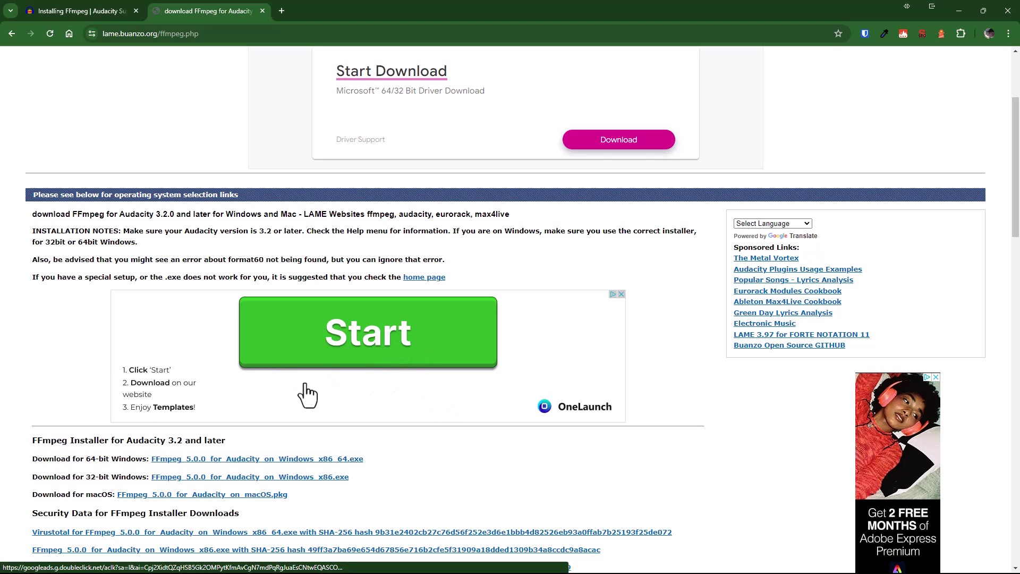
{"action": "scroll", "coordinate": [131, 348], "scroll_direction": "down", "scroll_amount": 2}
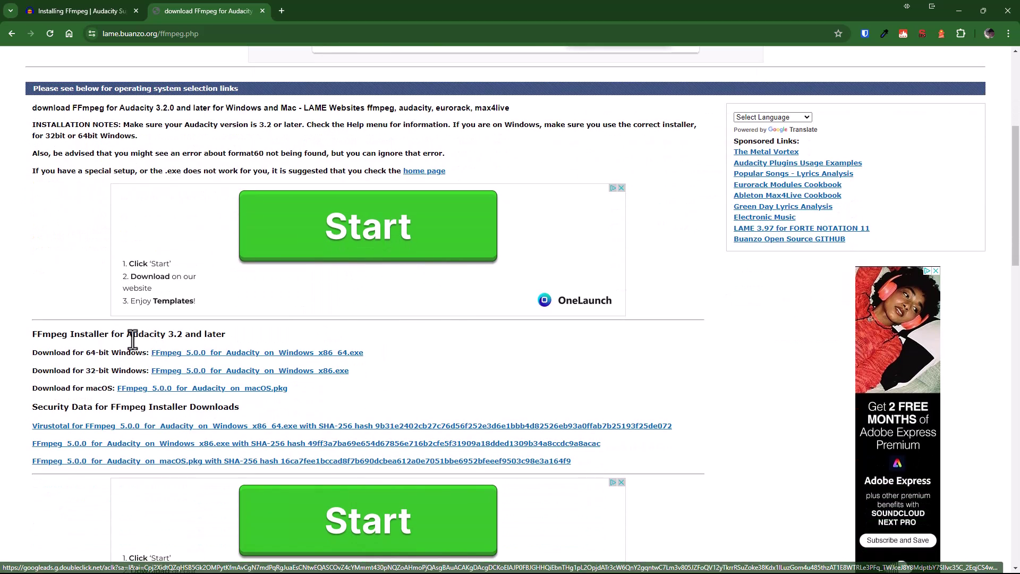
{"action": "scroll", "coordinate": [133, 338], "scroll_direction": "down", "scroll_amount": 1}
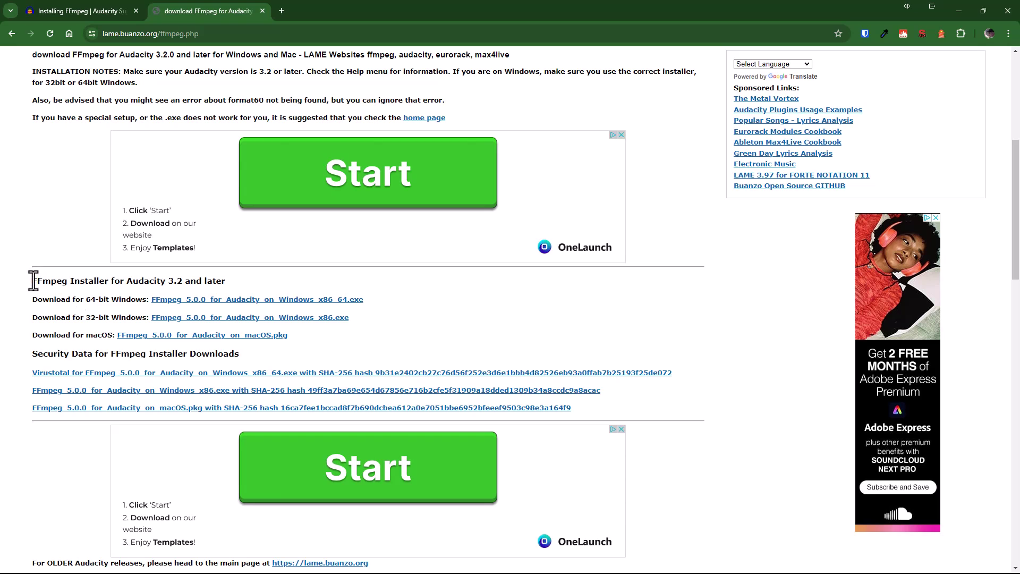
{"action": "scroll", "coordinate": [33, 280], "scroll_direction": "down", "scroll_amount": 1}
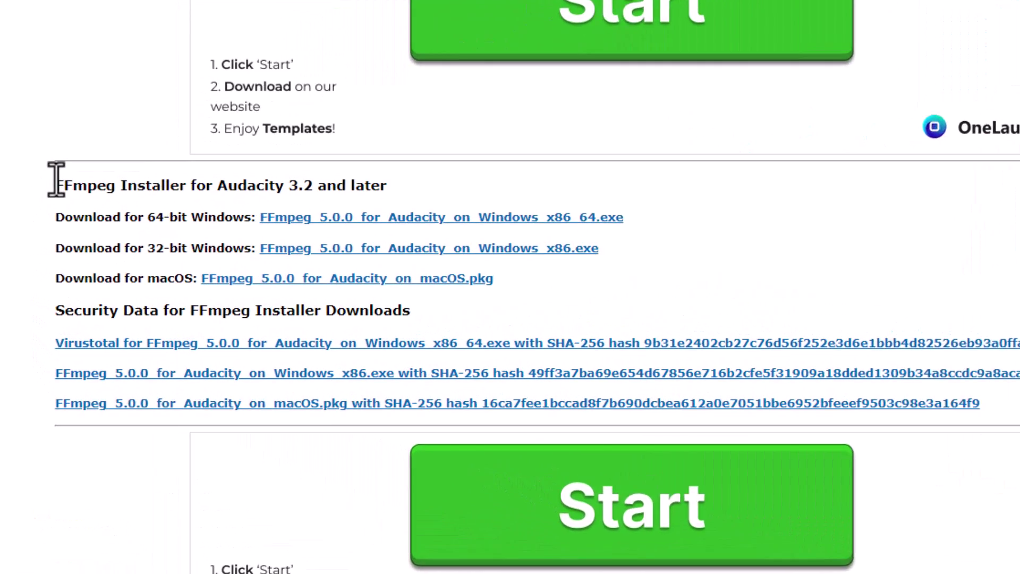
{"action": "left_click_drag", "start_coordinate": [33, 226], "coordinate": [40, 226]}
{"action": "left_click_drag", "start_coordinate": [77, 166], "coordinate": [457, 175]}
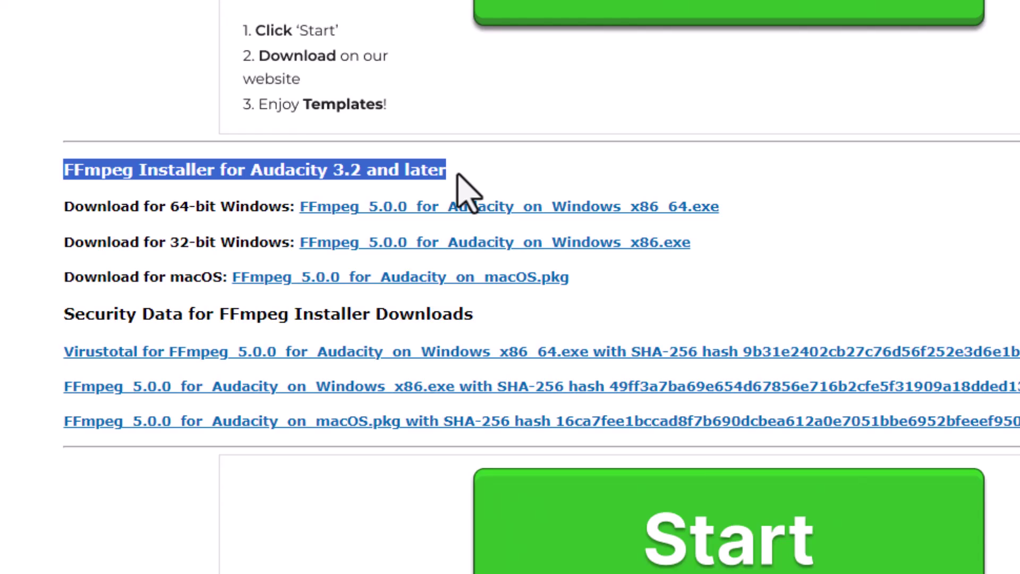
{"action": "left_click", "coordinate": [551, 169]}
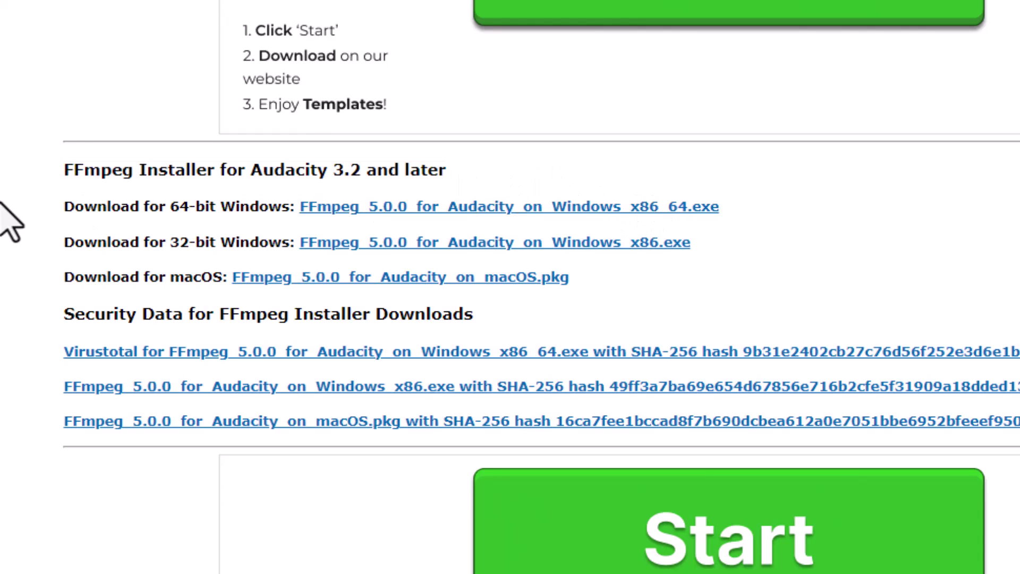
{"action": "left_click_drag", "start_coordinate": [67, 207], "coordinate": [239, 208]}
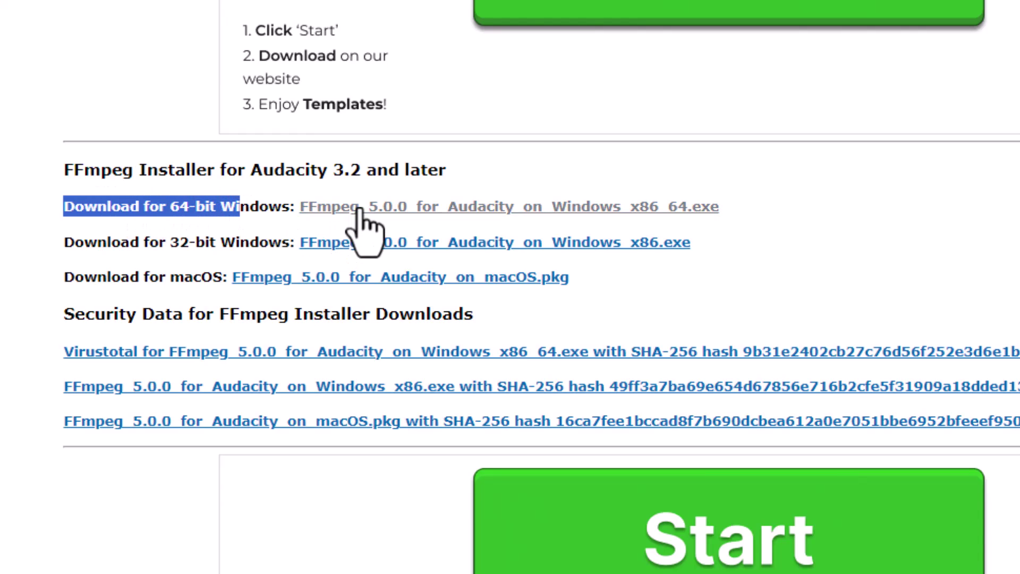
{"action": "left_click", "coordinate": [842, 202]}
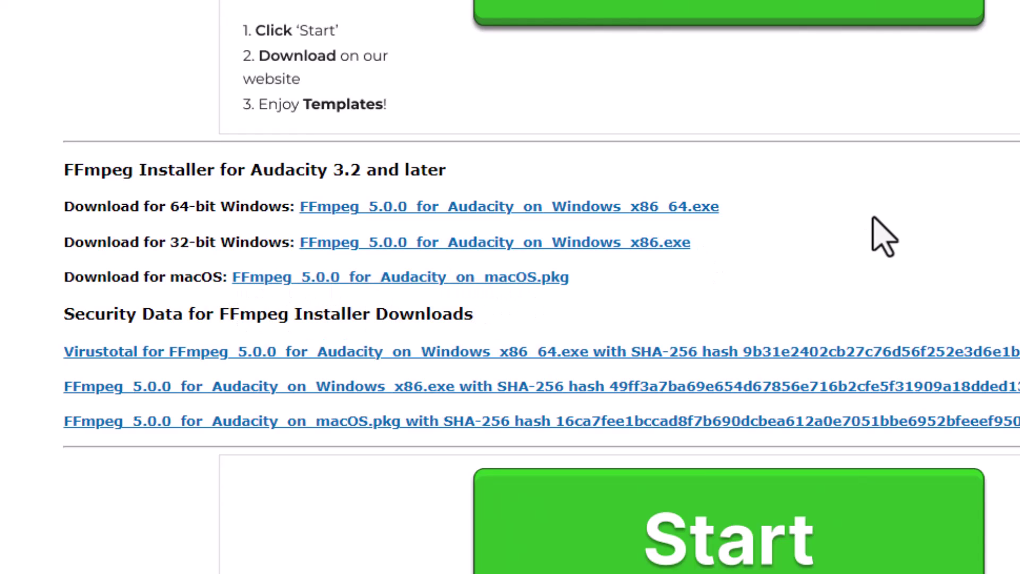
{"action": "left_click", "coordinate": [672, 208]}
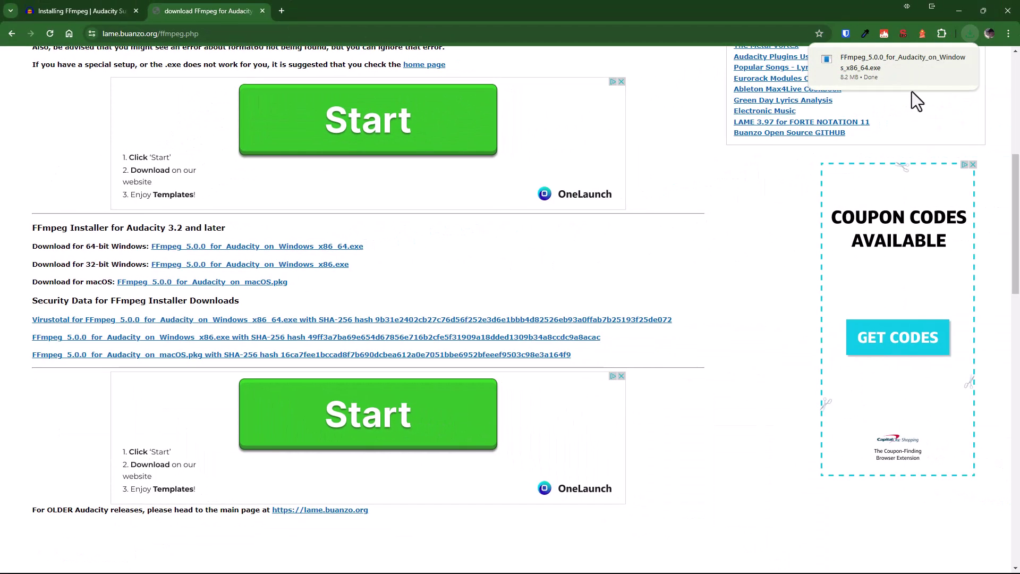
- Run the downloaded FFmpeg installer from the Downloads folder and allow it to make changes to the device
{"action": "mouse_move", "coordinate": [877, 83]}
{"action": "left_click", "coordinate": [940, 62]}
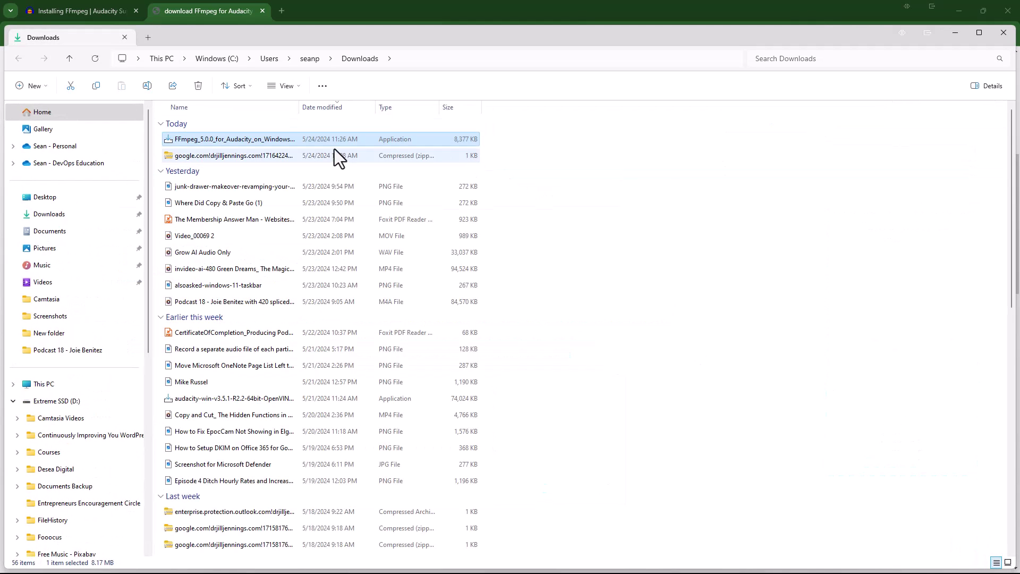
{"action": "double_click", "coordinate": [265, 139]}
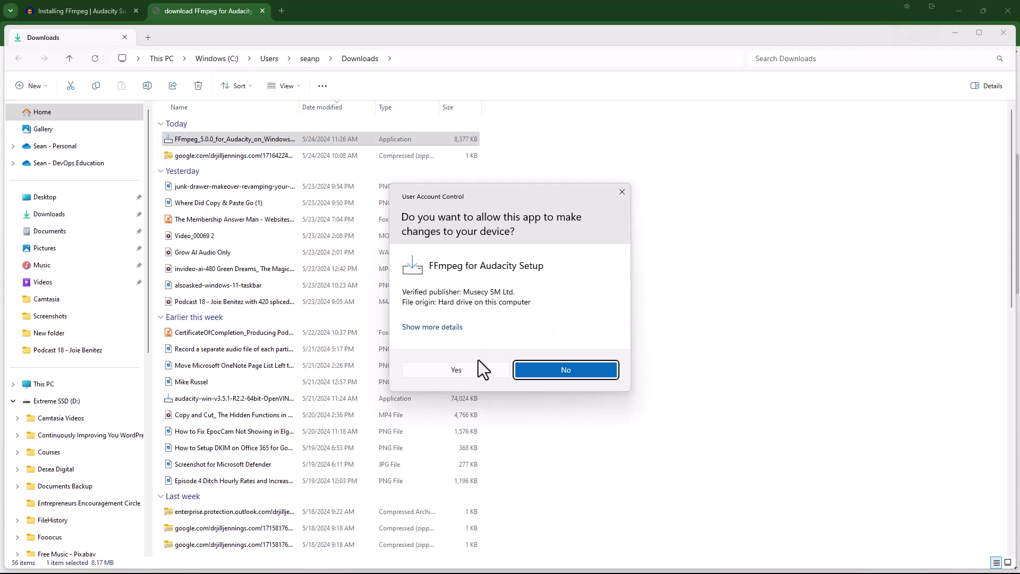
{"action": "left_click", "coordinate": [474, 369]}
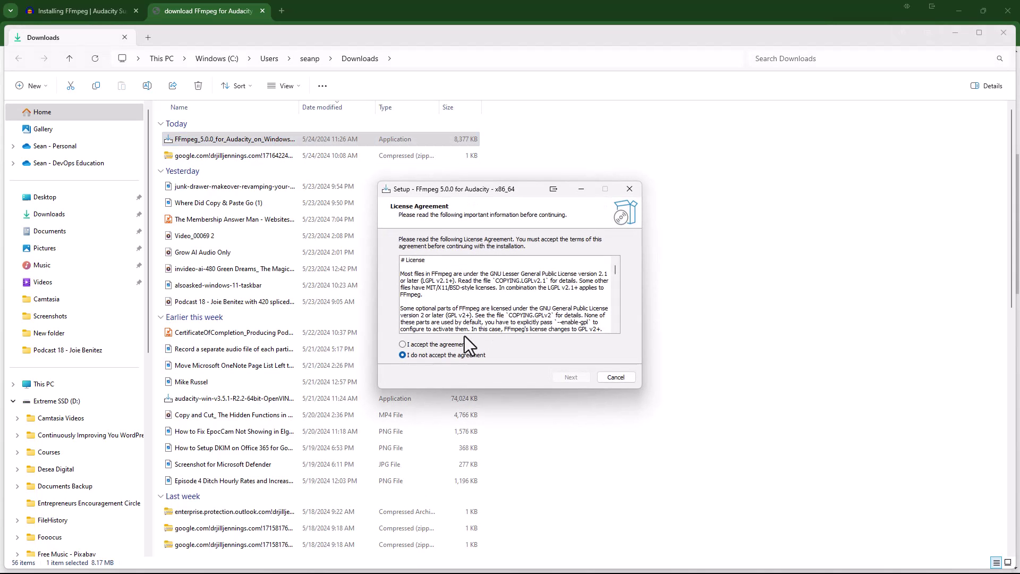
- Accept the FFmpeg license agreement, close the Downloads window, and start the installation
{"action": "left_click", "coordinate": [402, 346]}
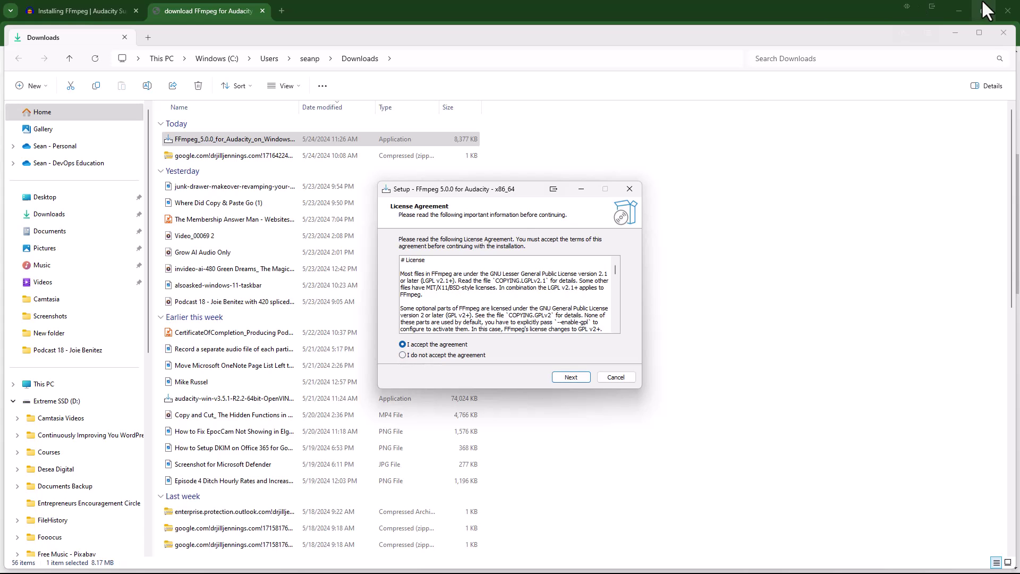
{"action": "left_click", "coordinate": [1003, 32]}
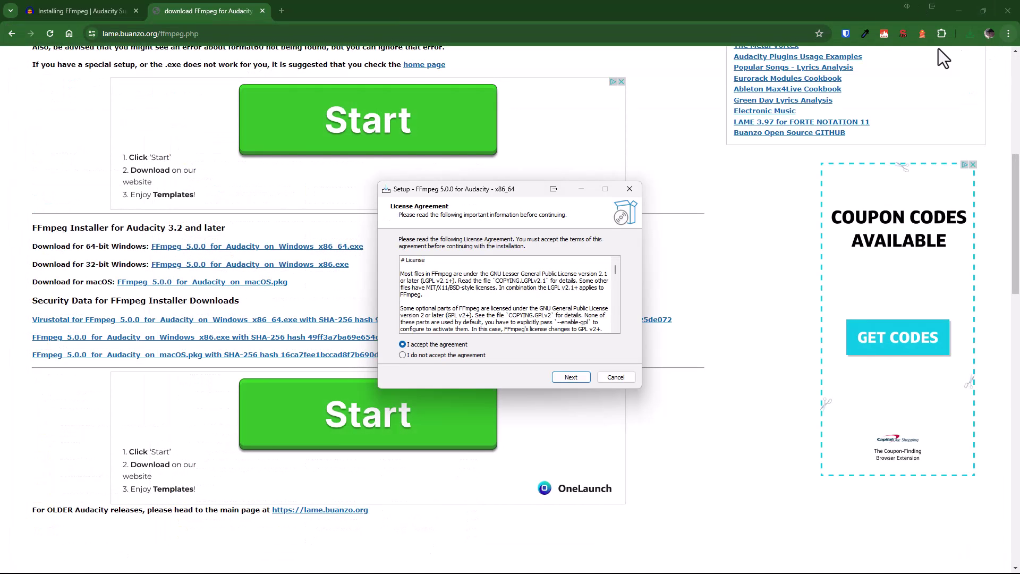
{"action": "left_click", "coordinate": [568, 378]}
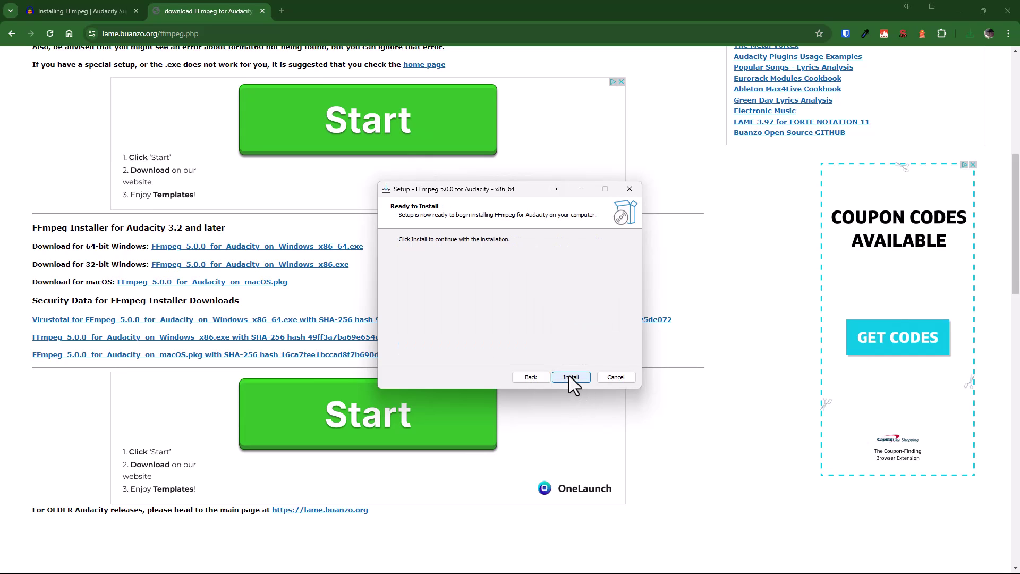
{"action": "left_click", "coordinate": [576, 376]}
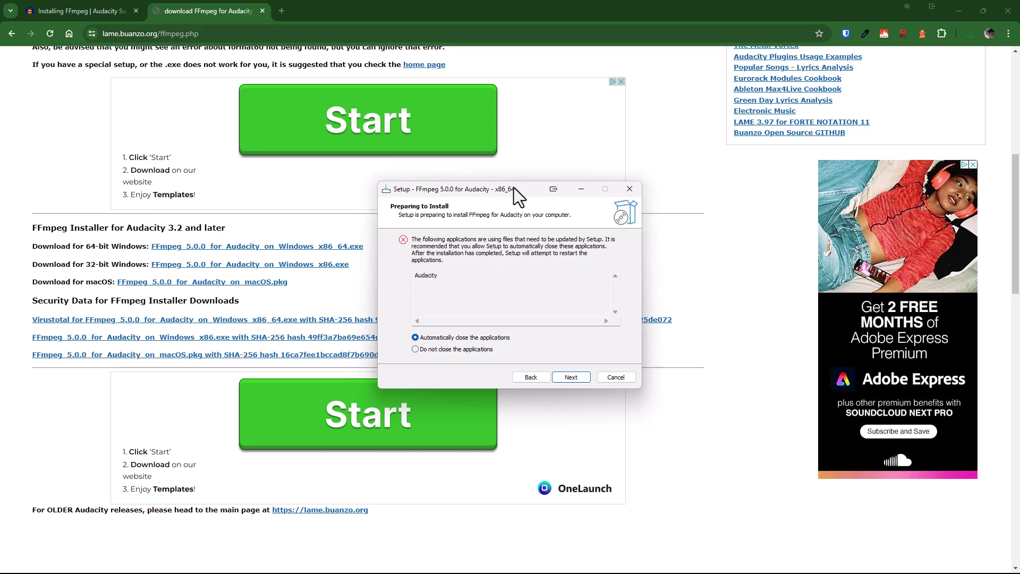
- Minimize the browser, close the running Audacity, and complete the FFmpeg setup with applications closed automatically
{"action": "left_click", "coordinate": [958, 7]}
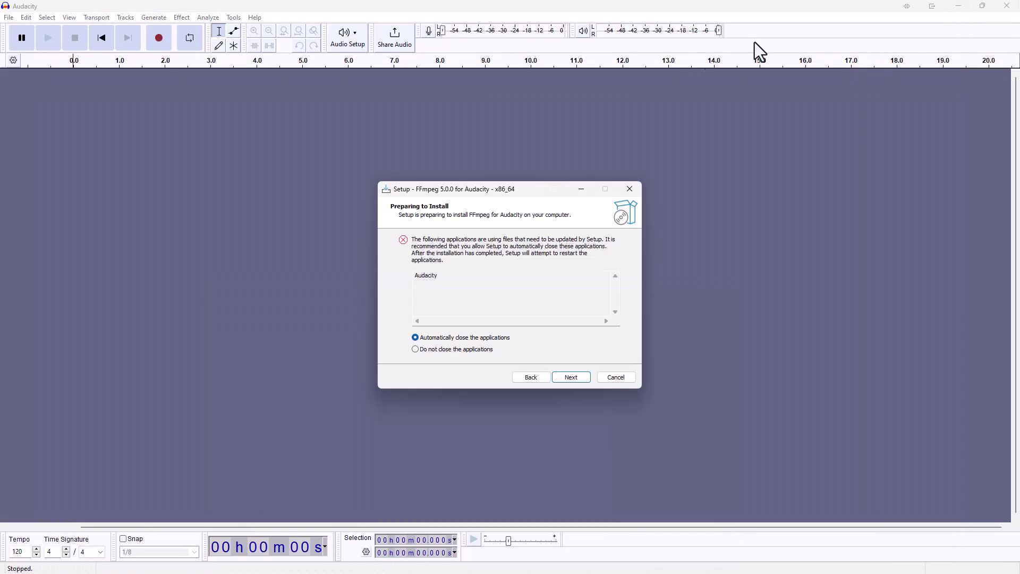
{"action": "left_click", "coordinate": [1001, 6]}
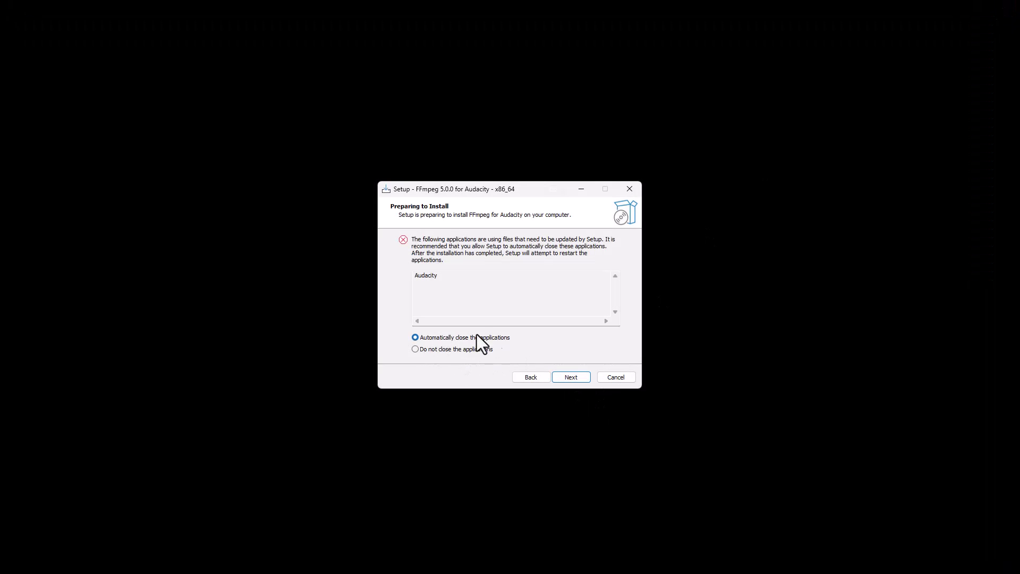
{"action": "left_click", "coordinate": [572, 377]}
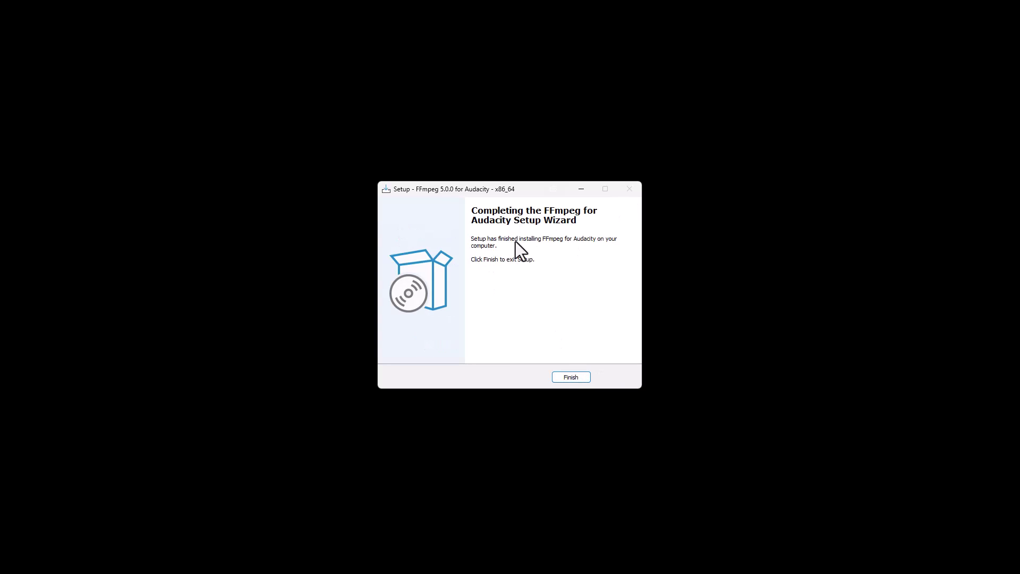
{"action": "left_click", "coordinate": [578, 377]}
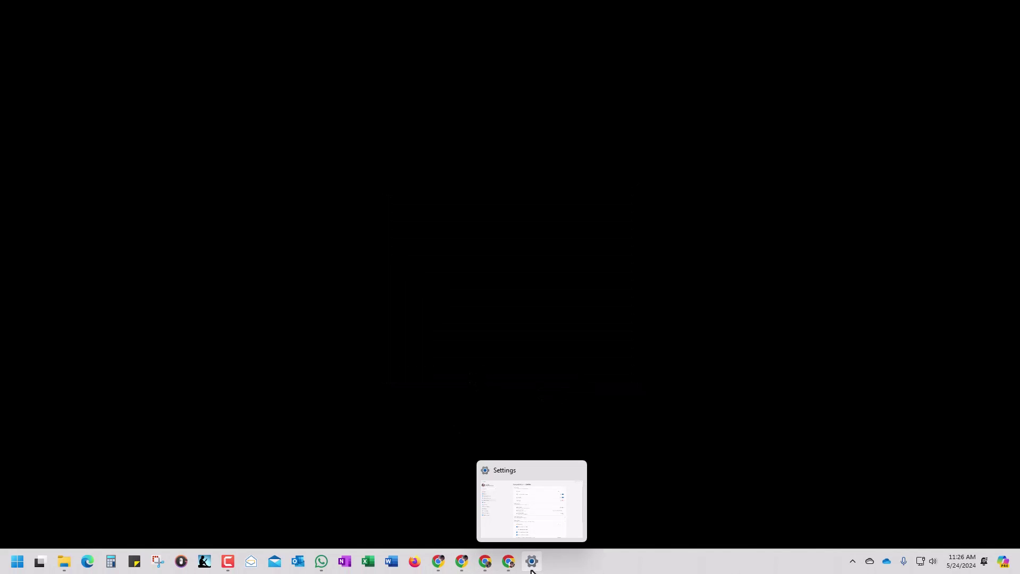
- Search Windows for "aud", launch Audacity, and dismiss its welcome window
{"action": "left_click", "coordinate": [13, 565]}
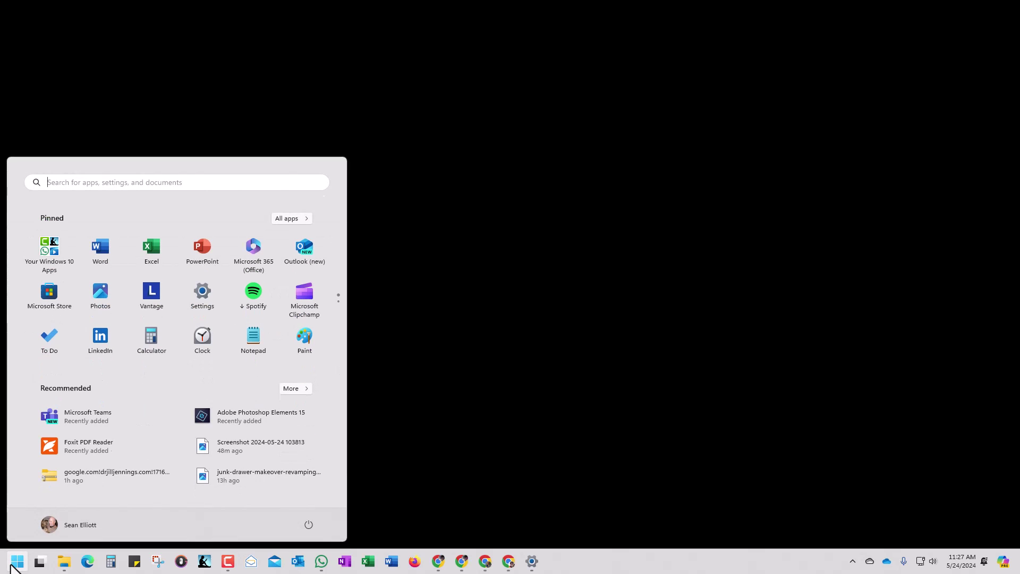
{"action": "left_click", "coordinate": [98, 179]}
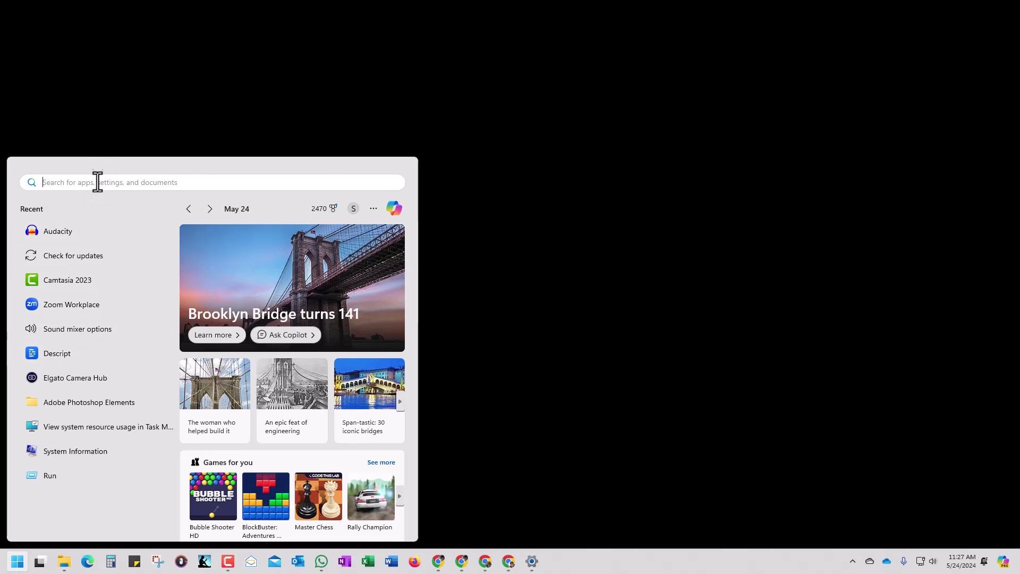
{"action": "type", "text": "aud"}
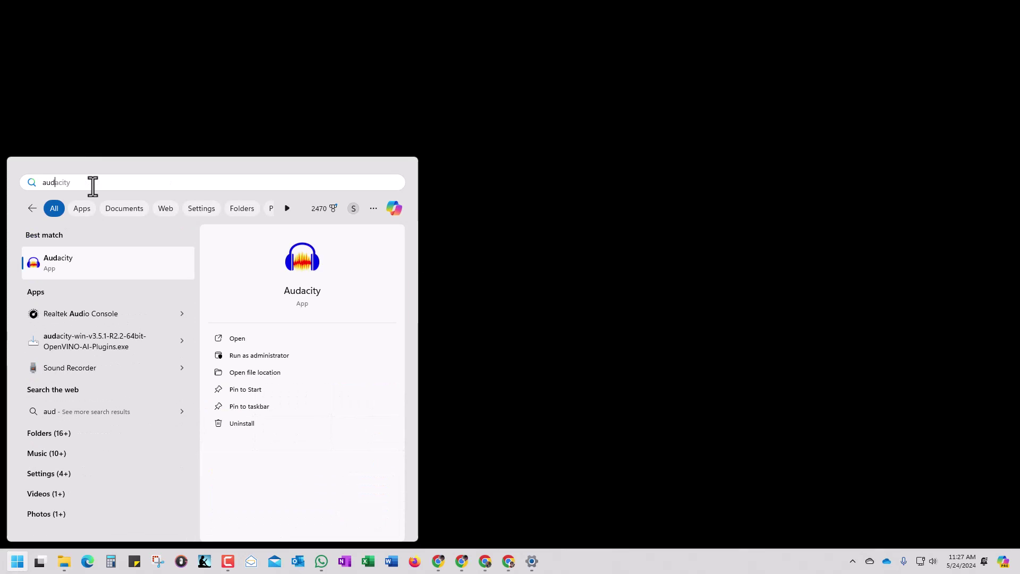
{"action": "left_click", "coordinate": [56, 263]}
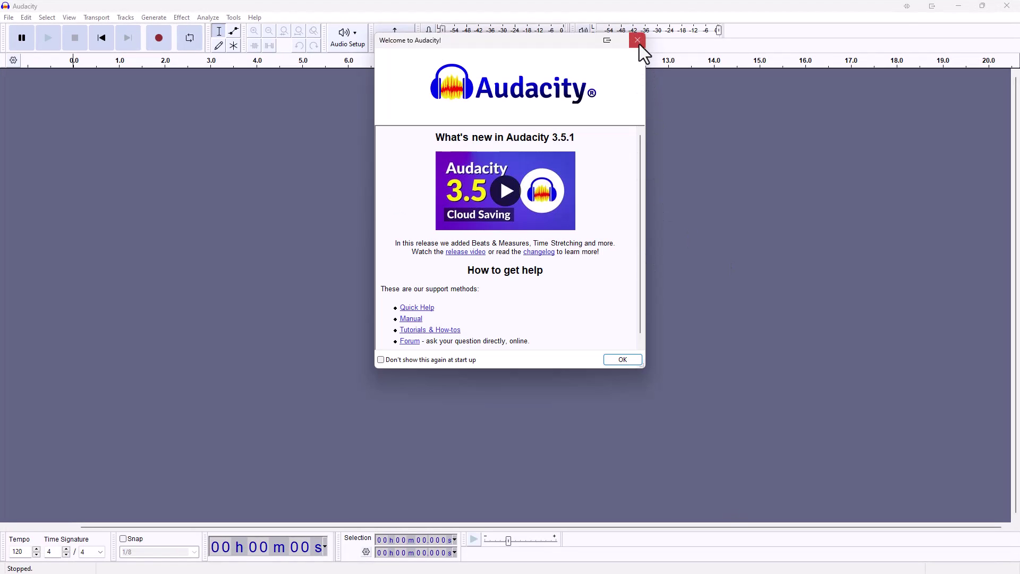
{"action": "left_click", "coordinate": [637, 40]}
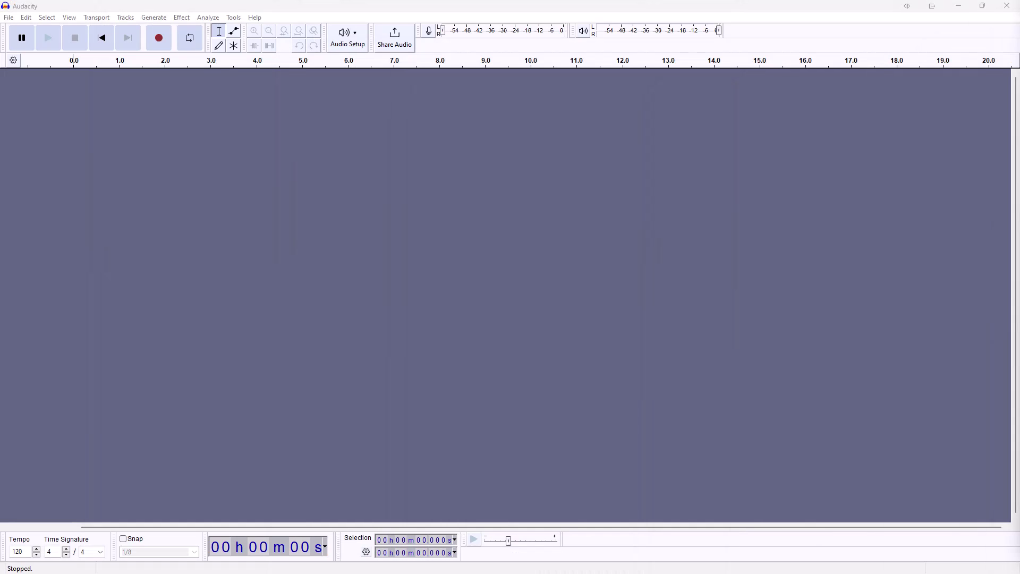
{"action": "left_click_drag", "start_coordinate": [712, 208], "coordinate": [365, 228]}
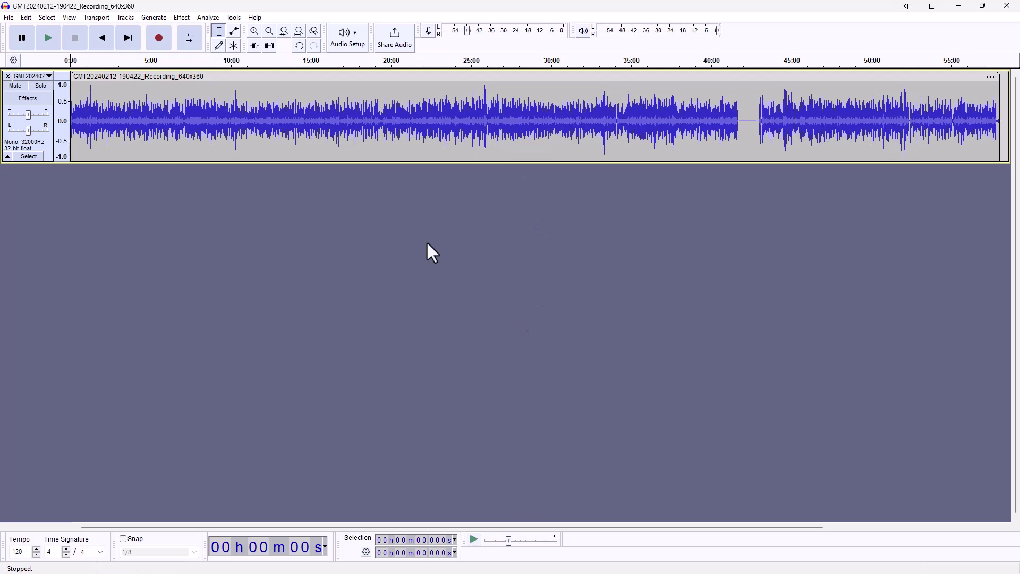
{"action": "key", "text": "alt+Tab"}
{"action": "left_click_drag", "start_coordinate": [696, 116], "coordinate": [1019, 20]}
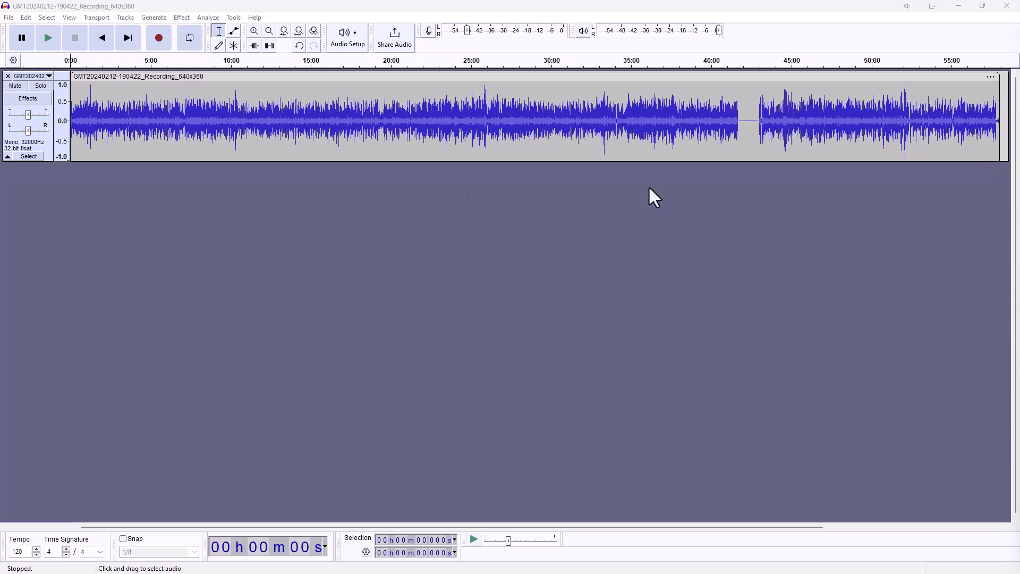